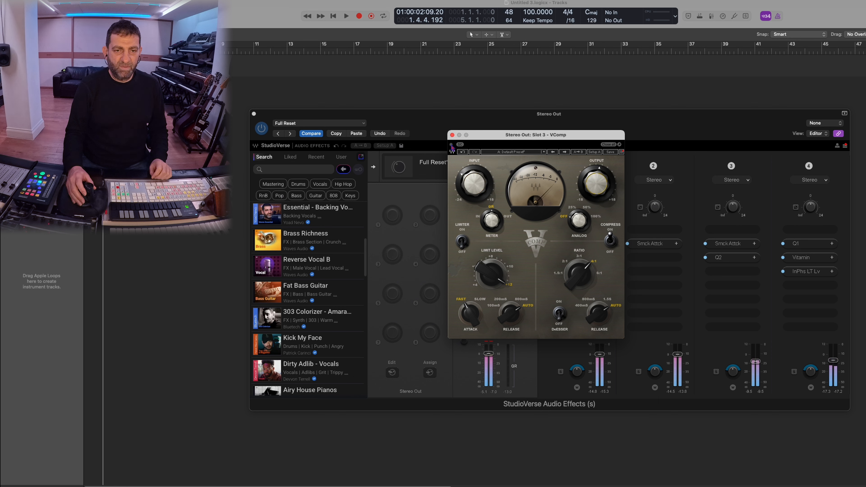
Close VComp and rebalance the parallel chains, lowering the levels of chains 2 and 4 and slightly raising chain 3
click(452, 135)
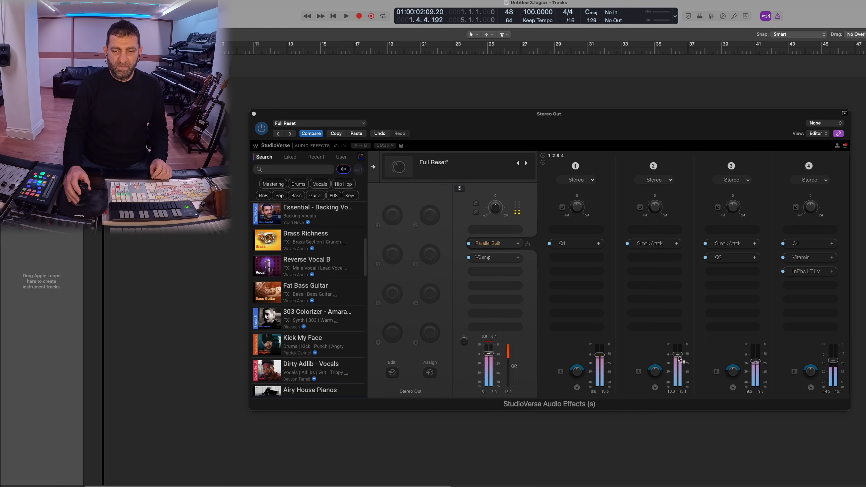
drag(679, 356, 683, 381)
drag(688, 445, 686, 461)
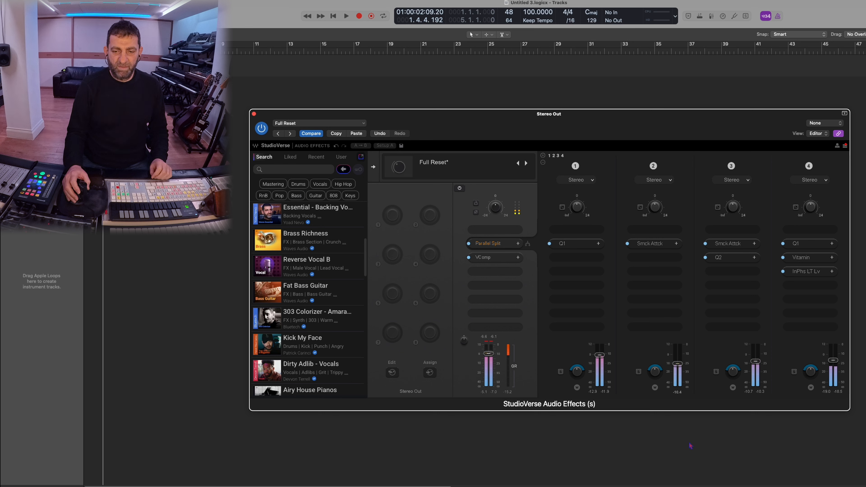
drag(834, 361, 835, 392)
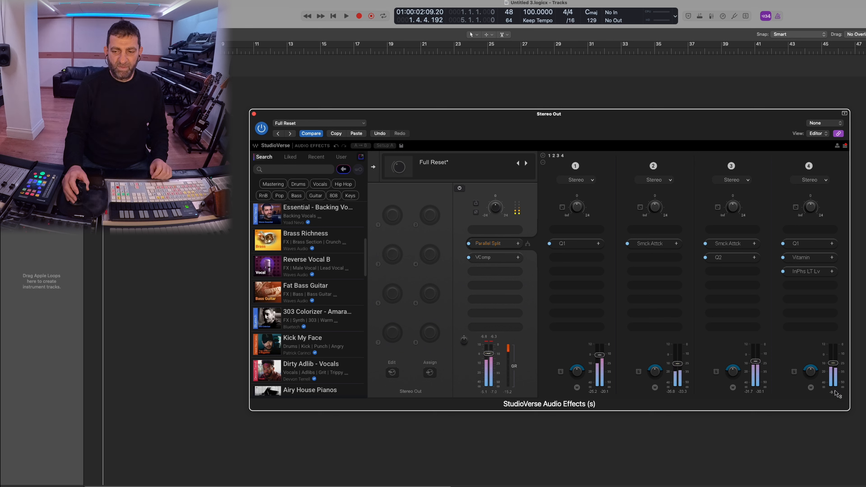
drag(759, 362, 758, 335)
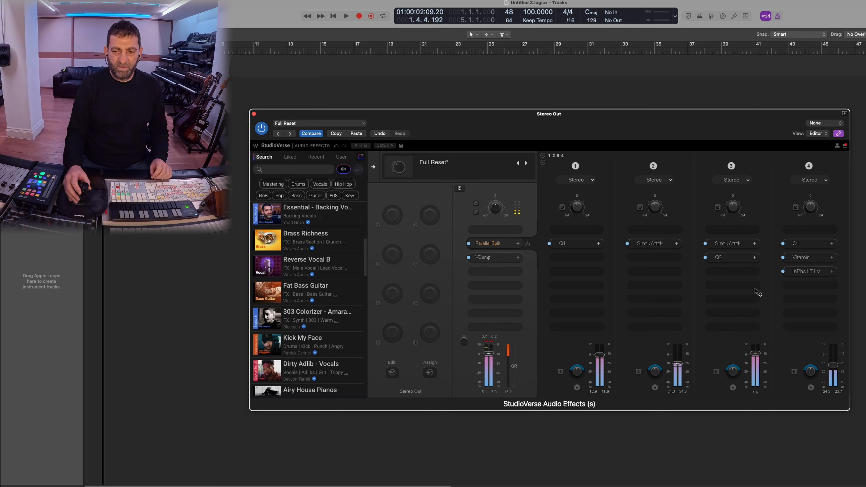
drag(756, 354, 761, 362)
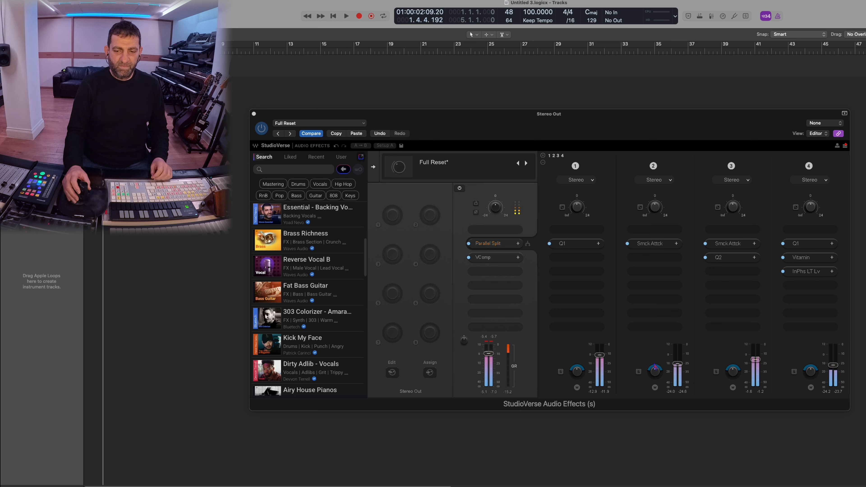
Fine-tune the levels of parallel chains 1, 2 and 3, and compare the result with the whole plugin chain bypassed
click(600, 373)
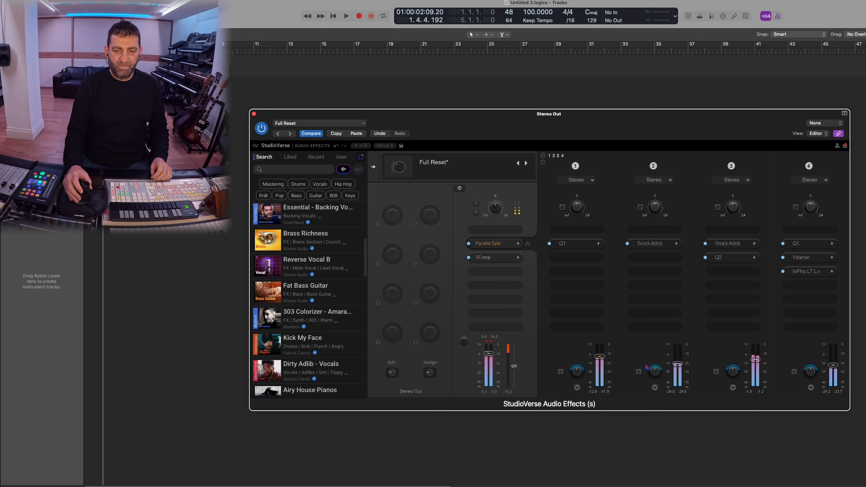
drag(677, 364, 674, 305)
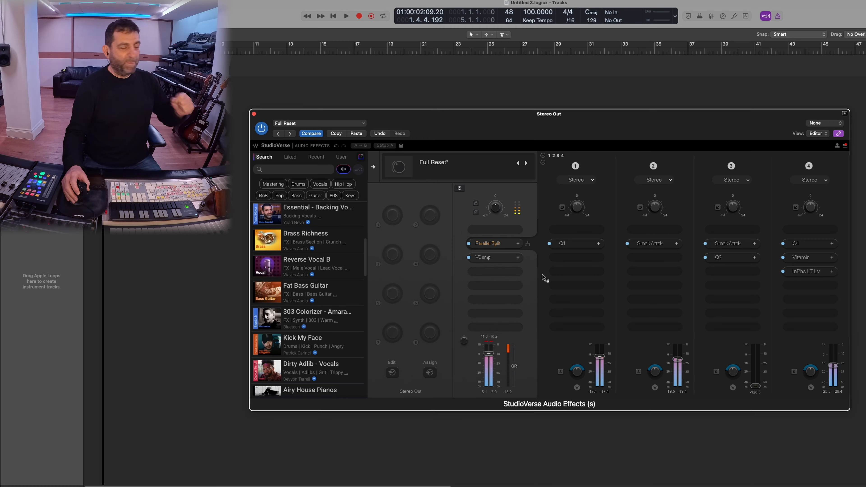
drag(543, 274, 558, 159)
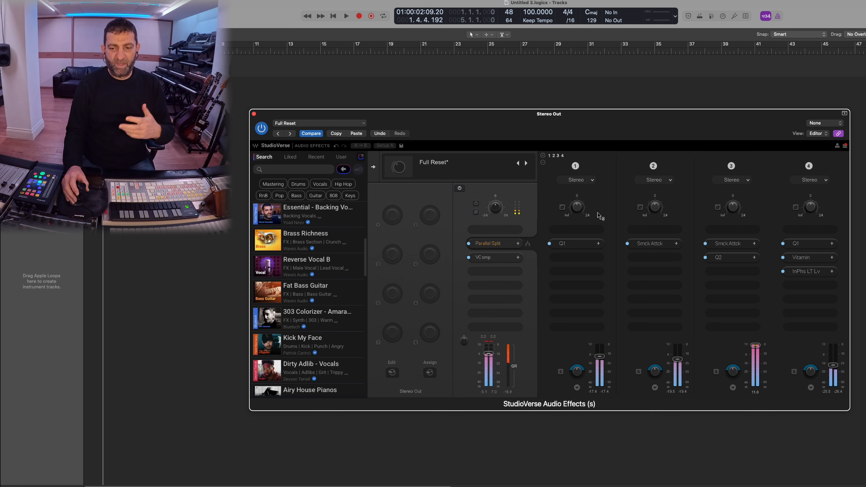
mouse_move(597, 212)
mouse_down()
mouse_move(600, 372)
mouse_move(610, 224)
mouse_up()
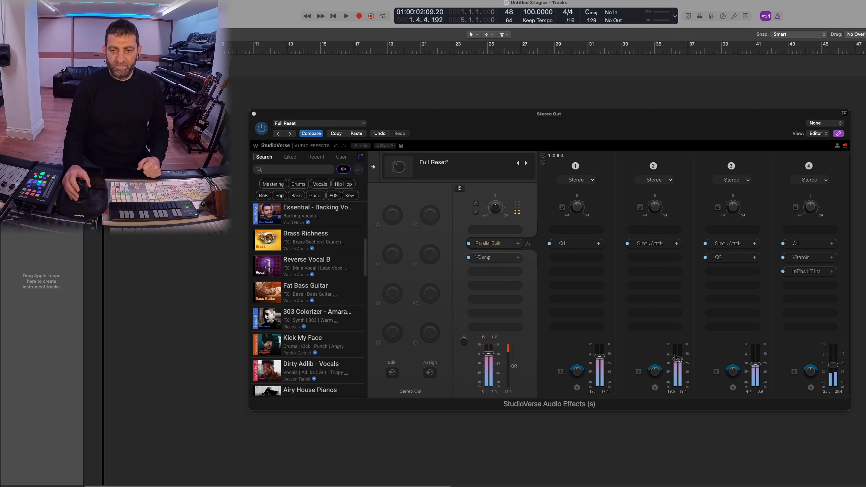
click(677, 374)
drag(684, 454, 539, 259)
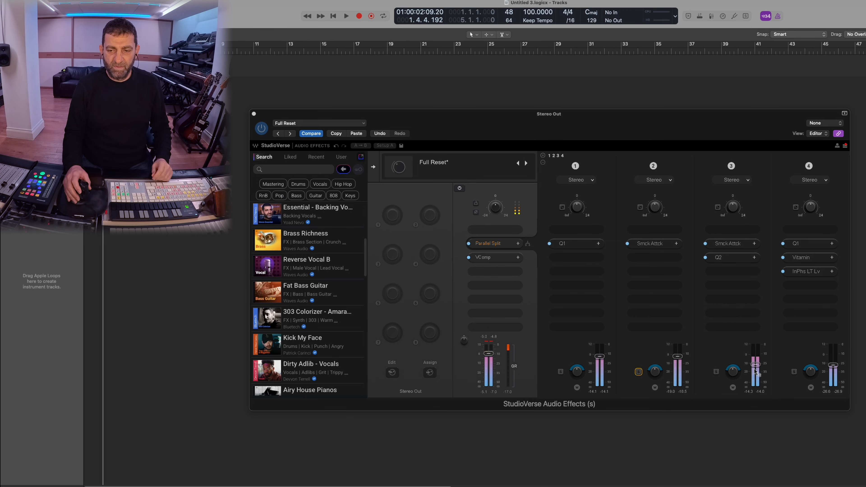
click(263, 137)
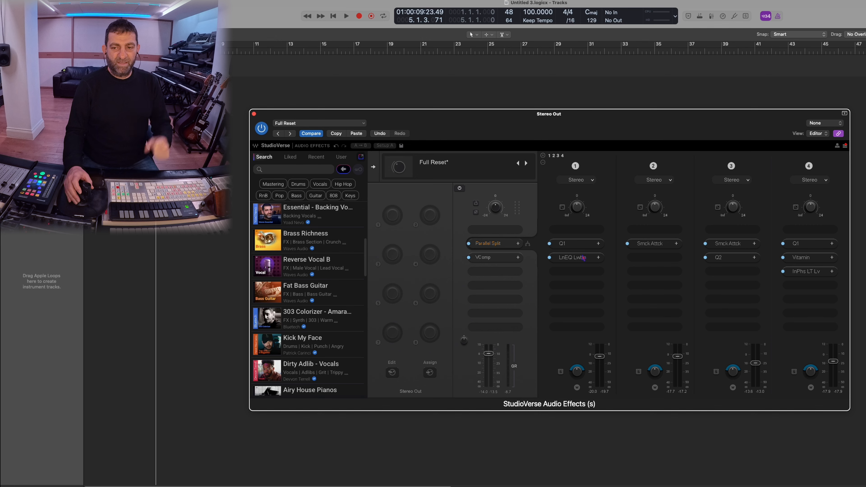
Replace the LinEQ Lowband after Q1 on chain 1 with a LinEQ Broadband
click(584, 258)
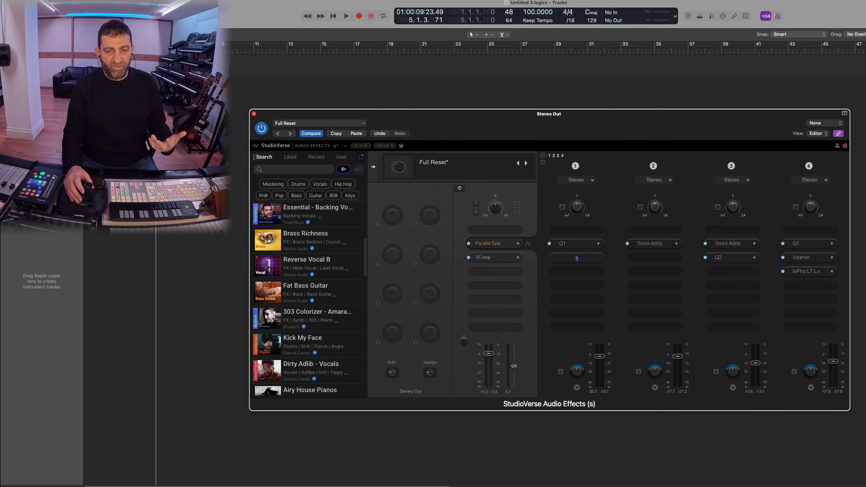
click(577, 259)
text(lin)
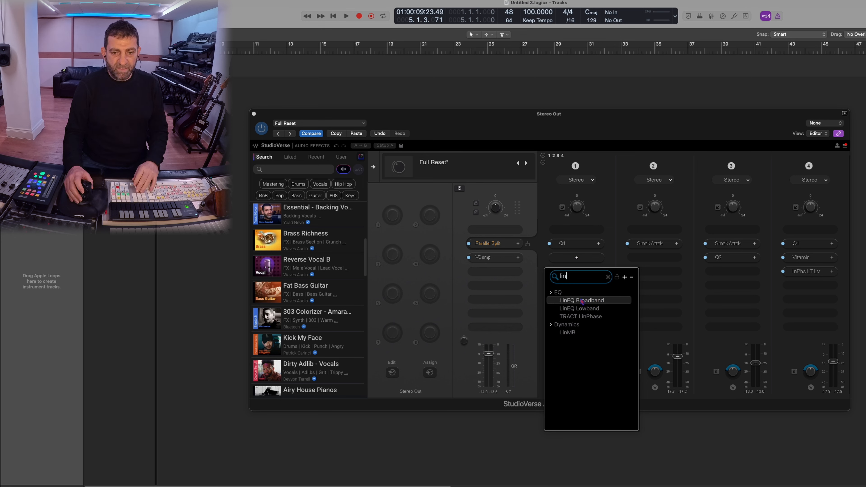
click(582, 301)
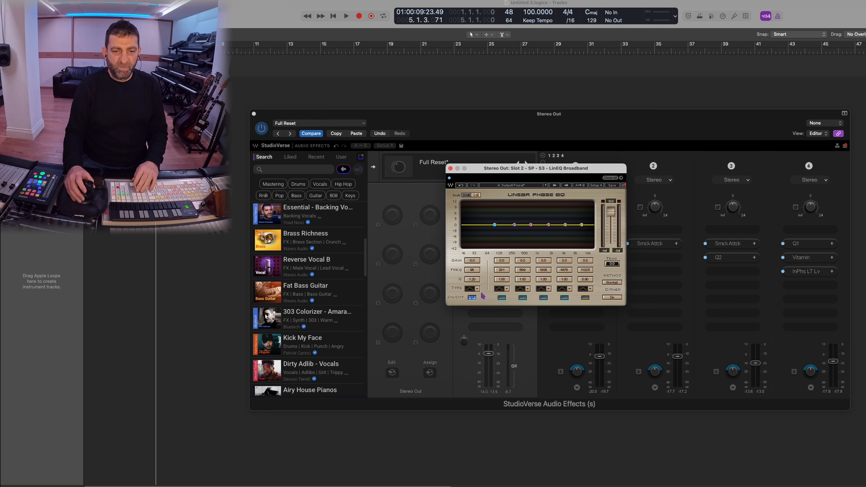
Set chain 1's LinEQ low band to a low-pass at 142 Hz to match Q1's cutoff, and bypass Q1
click(473, 290)
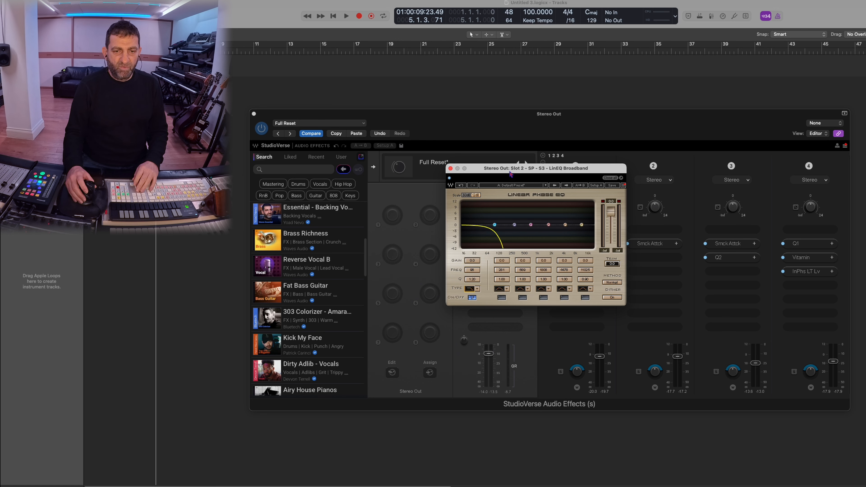
drag(511, 174, 521, 293)
click(584, 247)
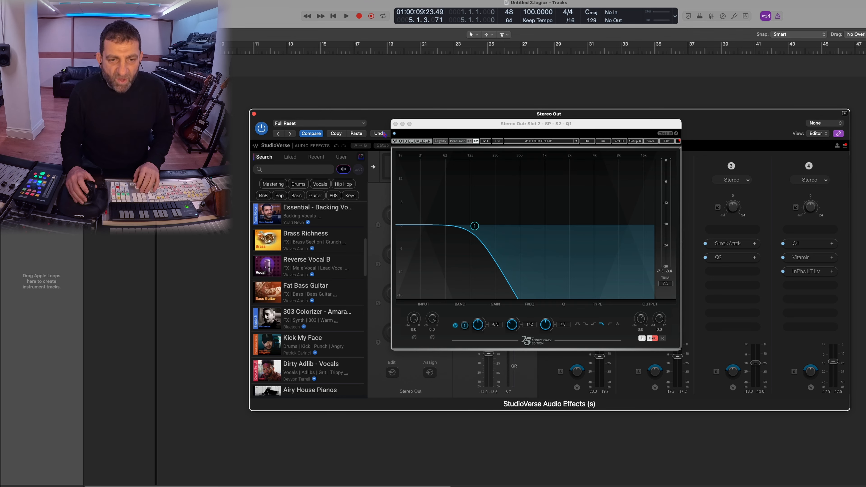
click(396, 123)
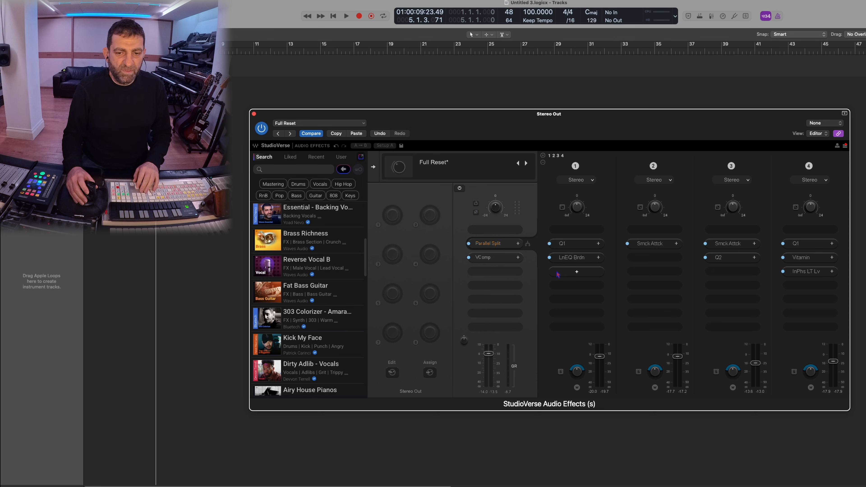
click(570, 258)
click(485, 406)
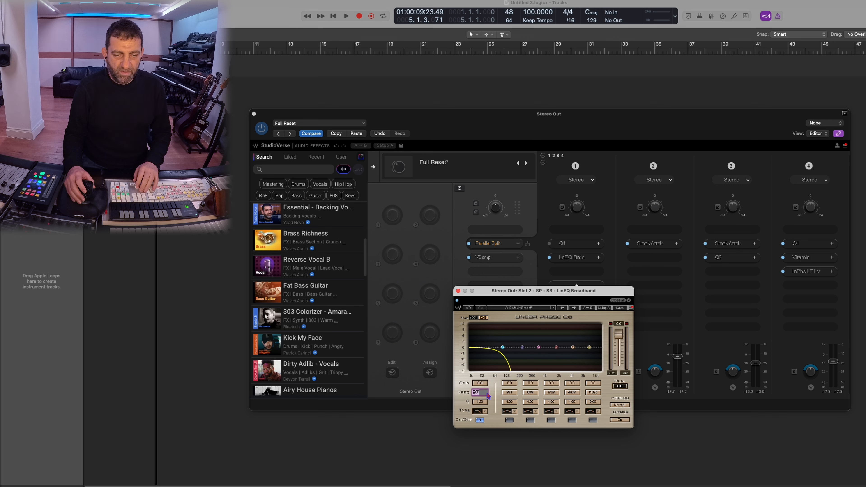
text(142)
key(Return)
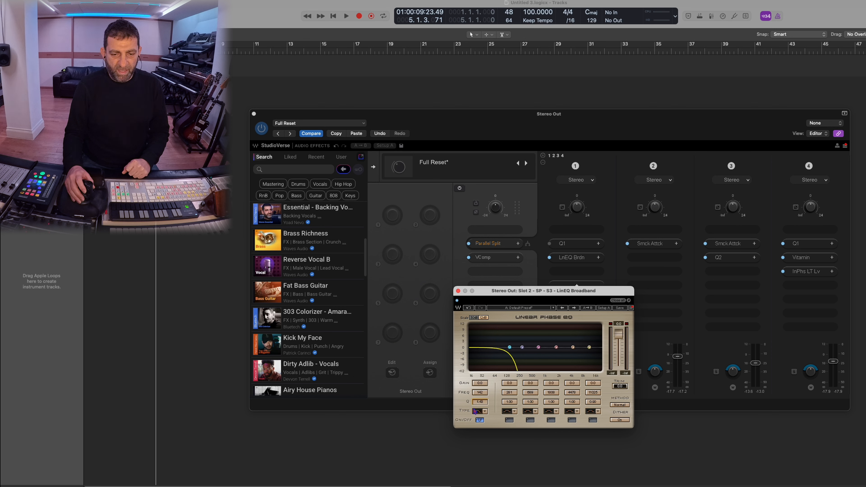
drag(455, 414, 418, 431)
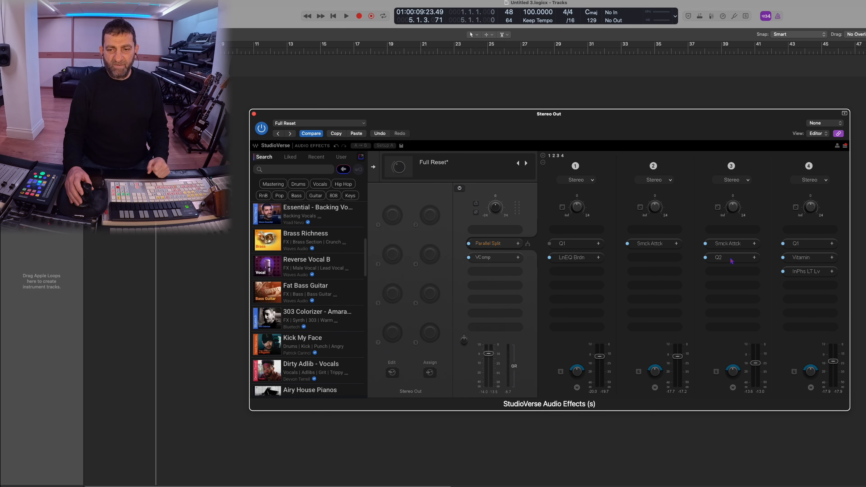
Check the Q2 settings on chain 3 and insert a LinEQ Broadband in the slot below it
click(729, 261)
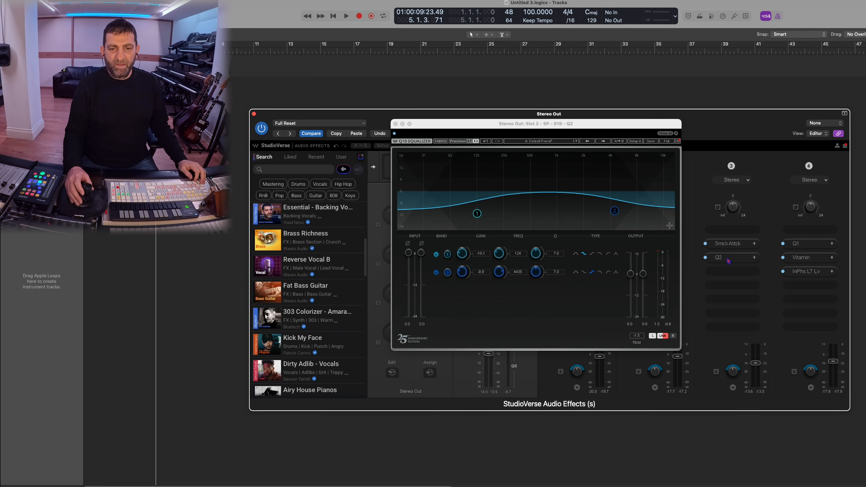
click(732, 271)
click(721, 292)
text(lin)
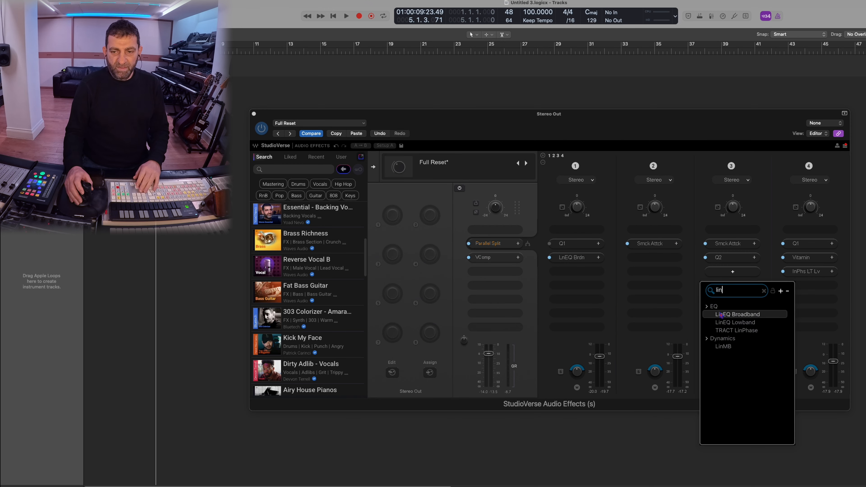
click(722, 315)
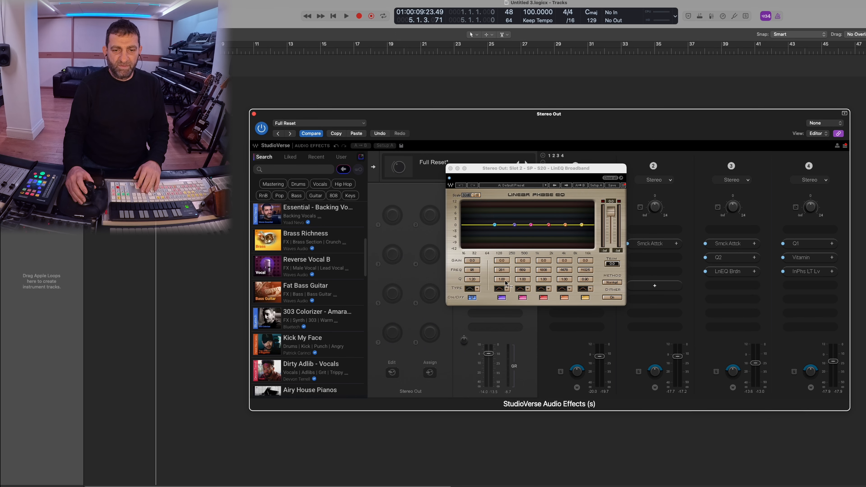
Shape chain 3's LinEQ with low-shelf and high-shelf cuts like Q2's curve, and bypass Q2
click(472, 291)
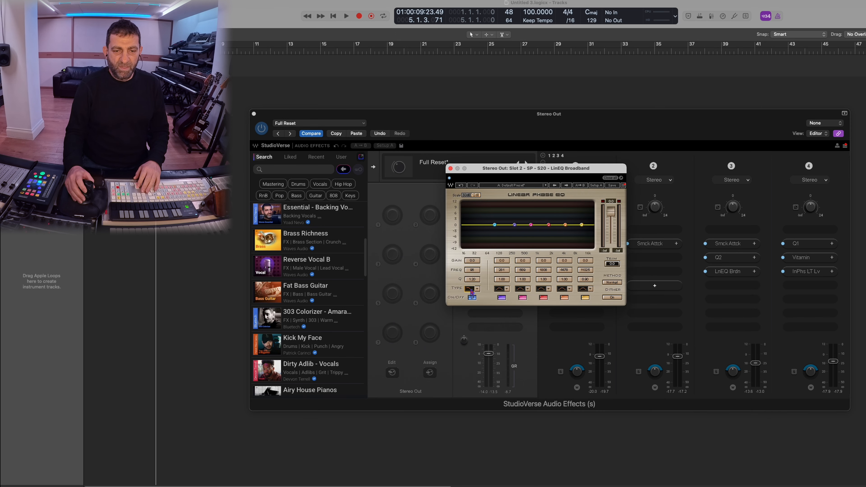
click(472, 289)
click(584, 289)
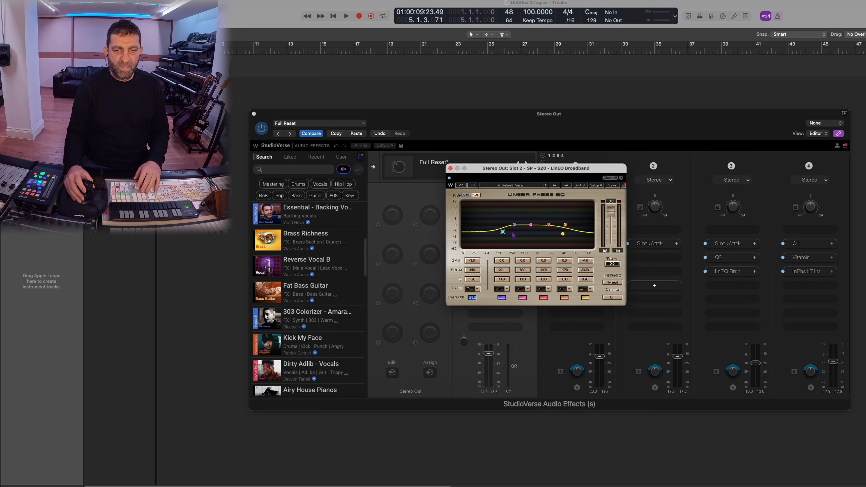
click(706, 260)
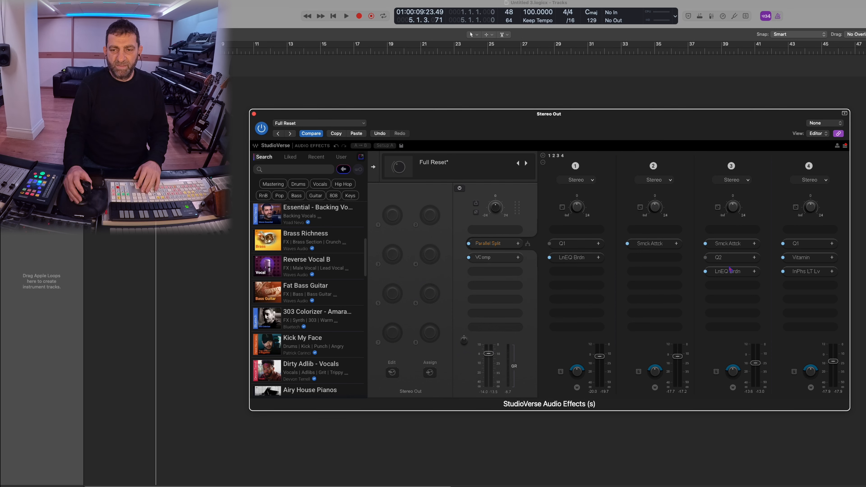
Check chain 4's Q1 curve, bypass Q1, and copy chain 3's LinEQ Broadband into the slot above it
click(803, 245)
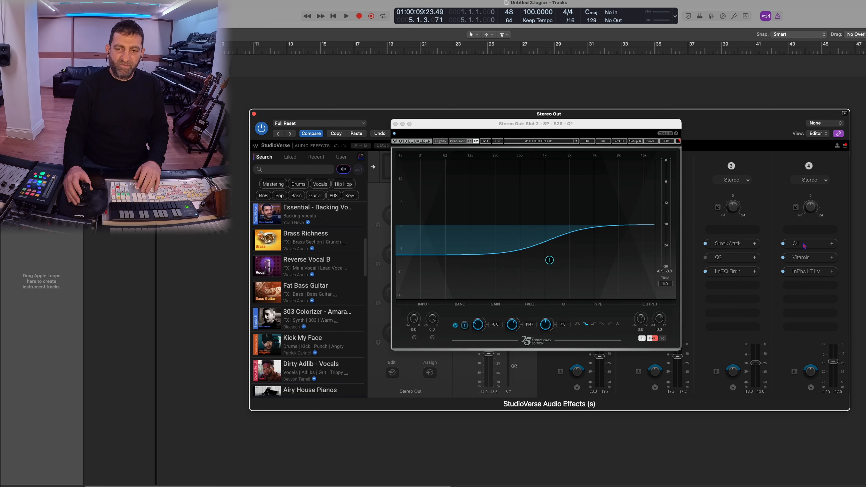
click(396, 124)
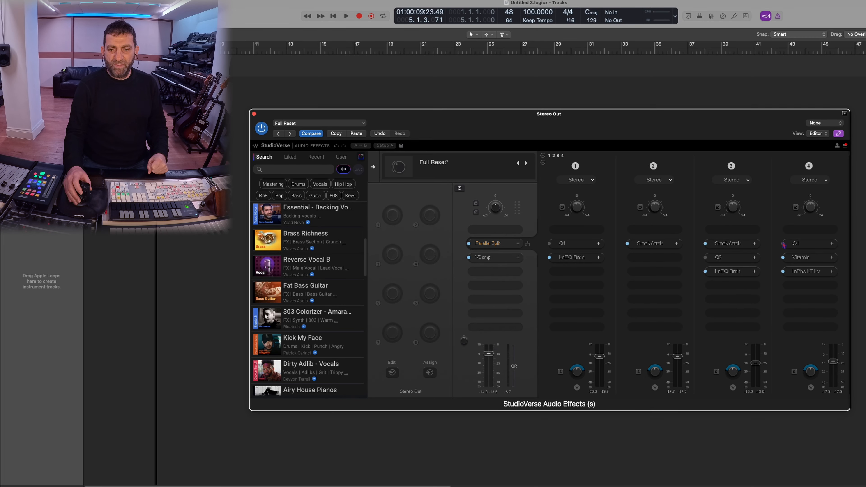
drag(733, 272, 805, 234)
click(805, 232)
click(800, 230)
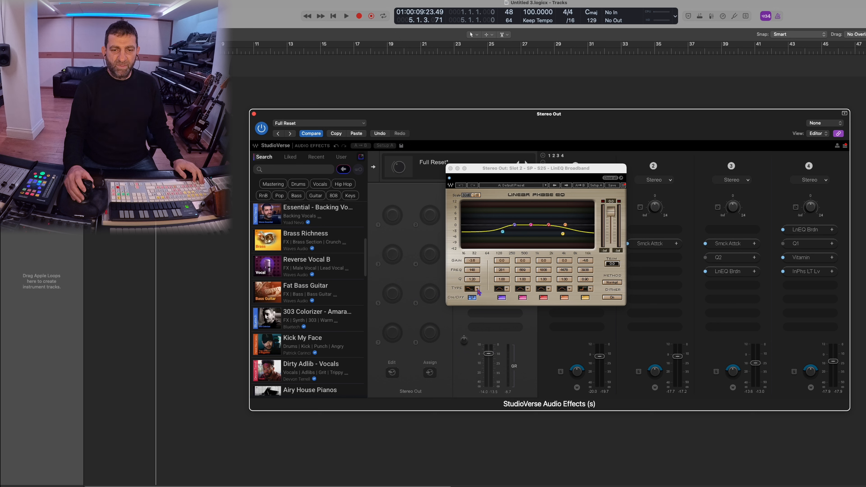
Make the second band of chain 4's LinEQ a V-Slope Hi-Pass, disable the four higher bands, and close the EQ
click(500, 287)
click(502, 290)
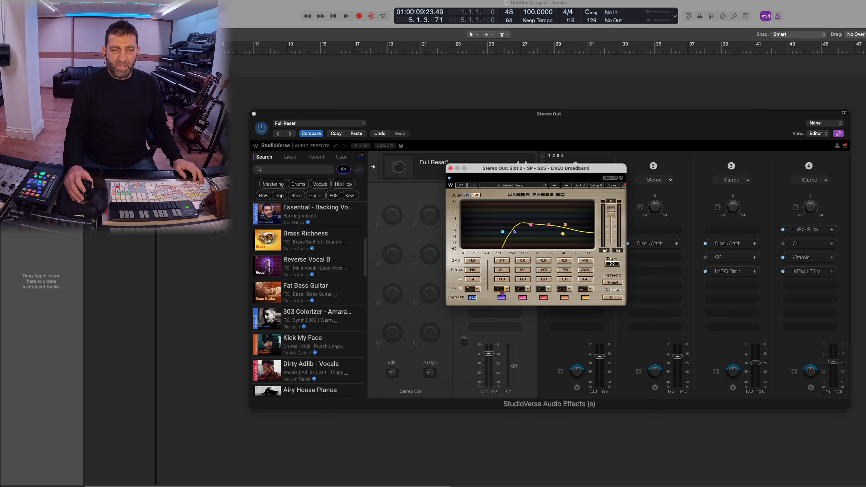
drag(514, 298, 586, 300)
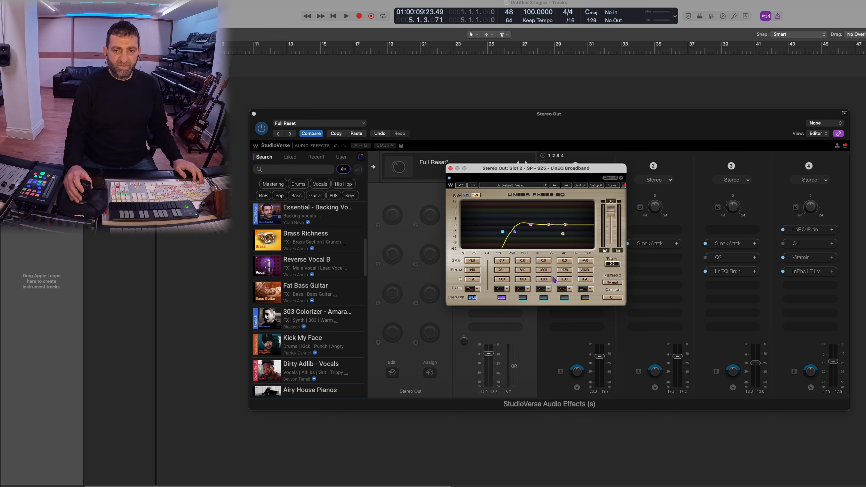
click(507, 290)
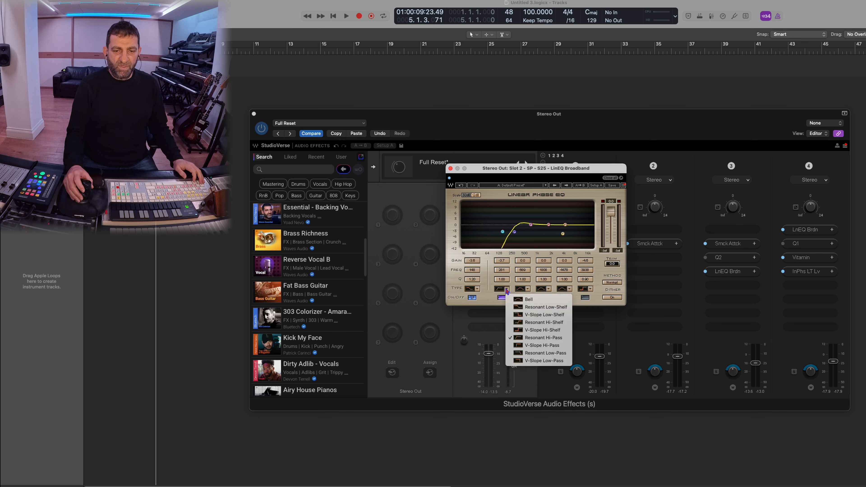
click(542, 345)
key(super+w)
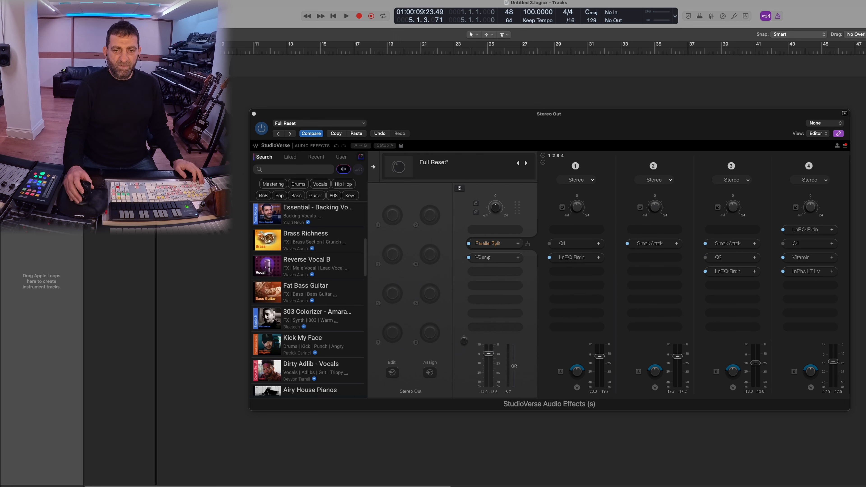
Play the track, compare chain 4 with InPhase LT Live off and on, and raise chain 4's level slightly
key(space)
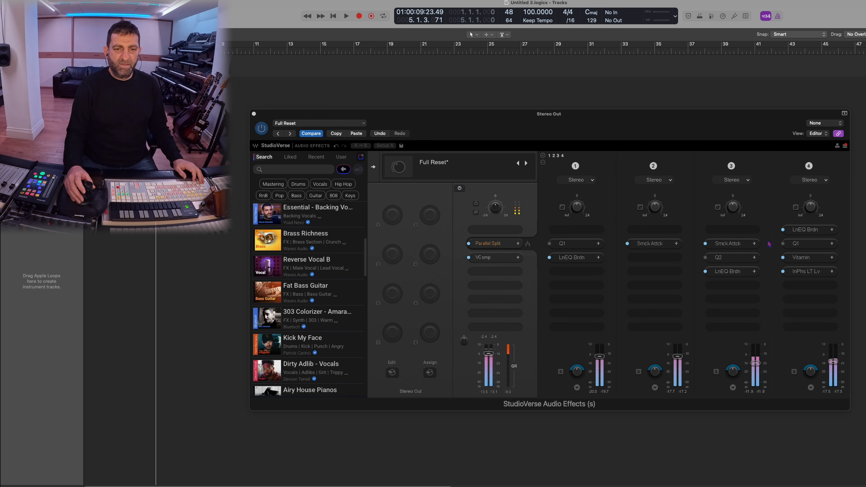
click(782, 272)
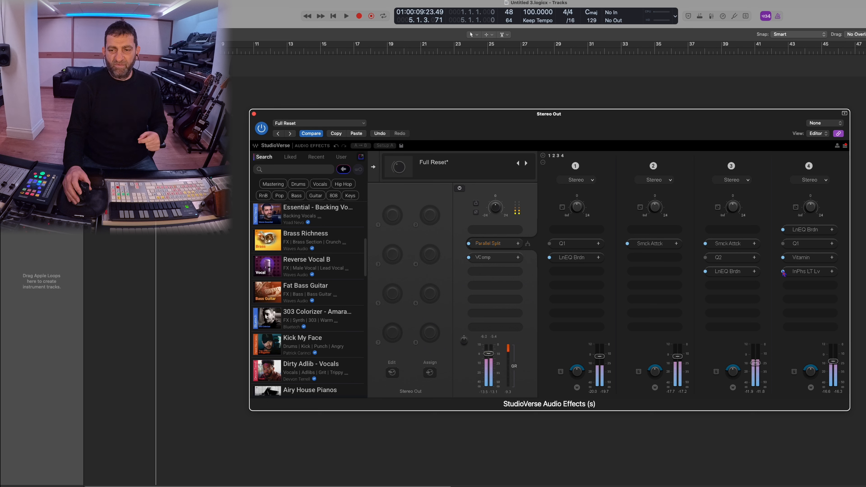
double_click(795, 272)
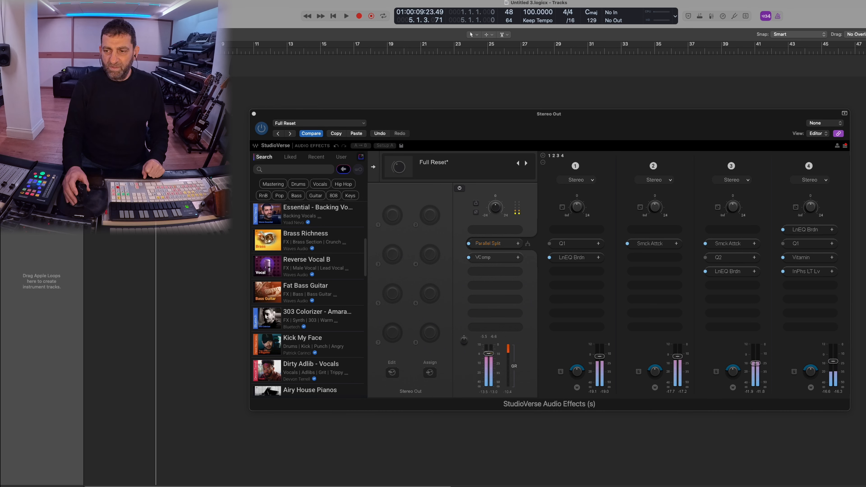
drag(833, 361, 833, 356)
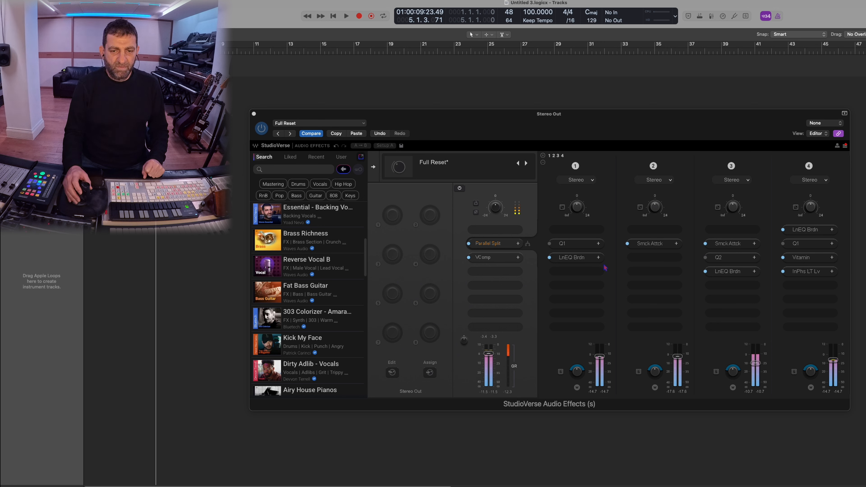
Toggle the bypass of the whole StudioVerse chain during playback to compare processed and unprocessed sound
click(261, 128)
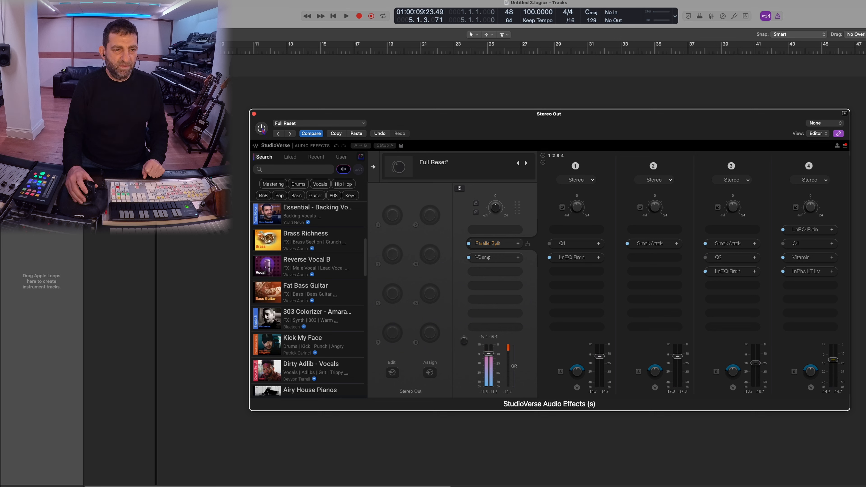
click(262, 128)
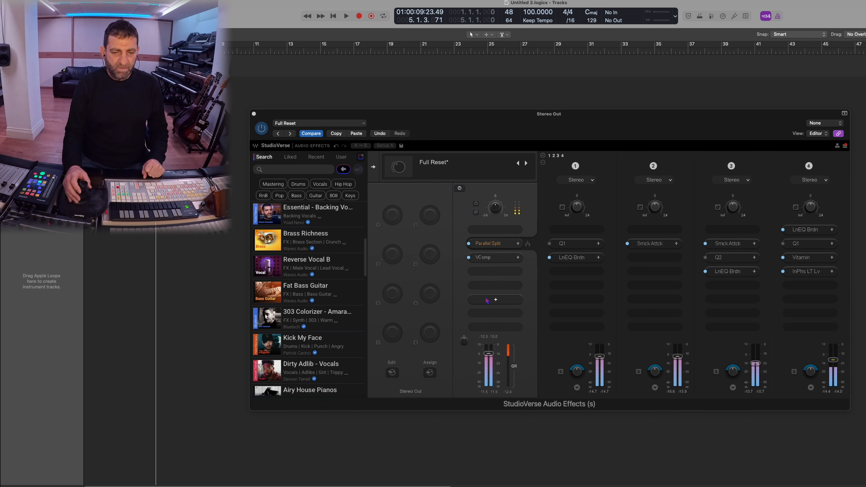
click(263, 130)
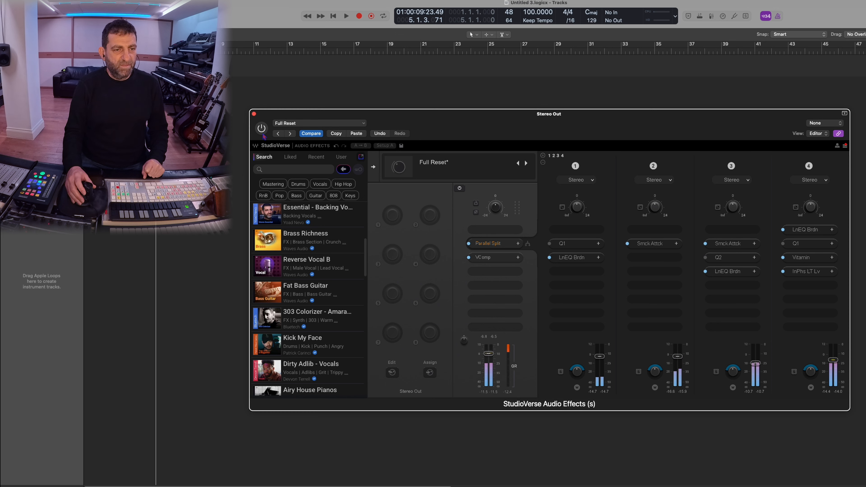